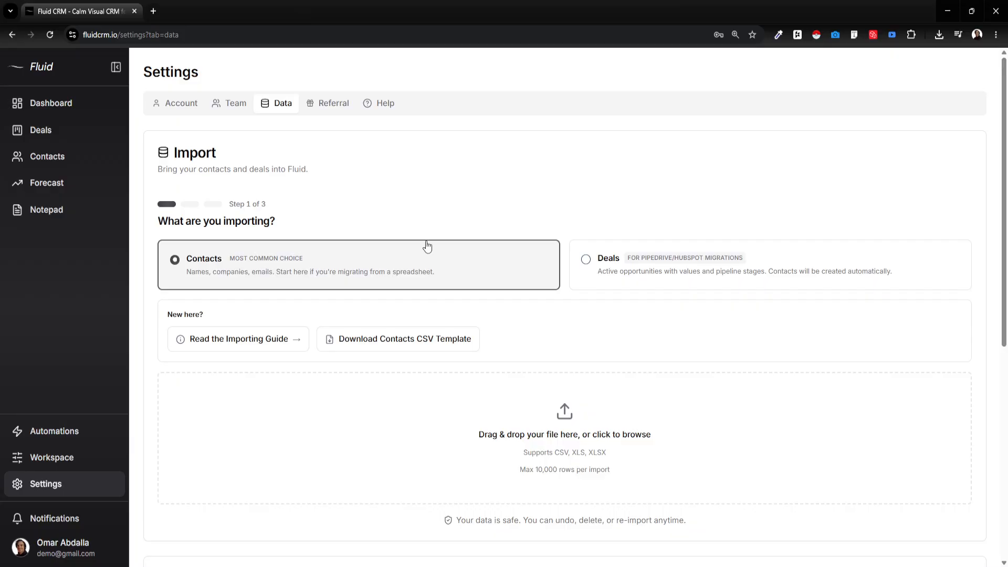
Step: Choose Deals as the type of data to import
{"action": "left_click", "coordinate": [588, 260]}
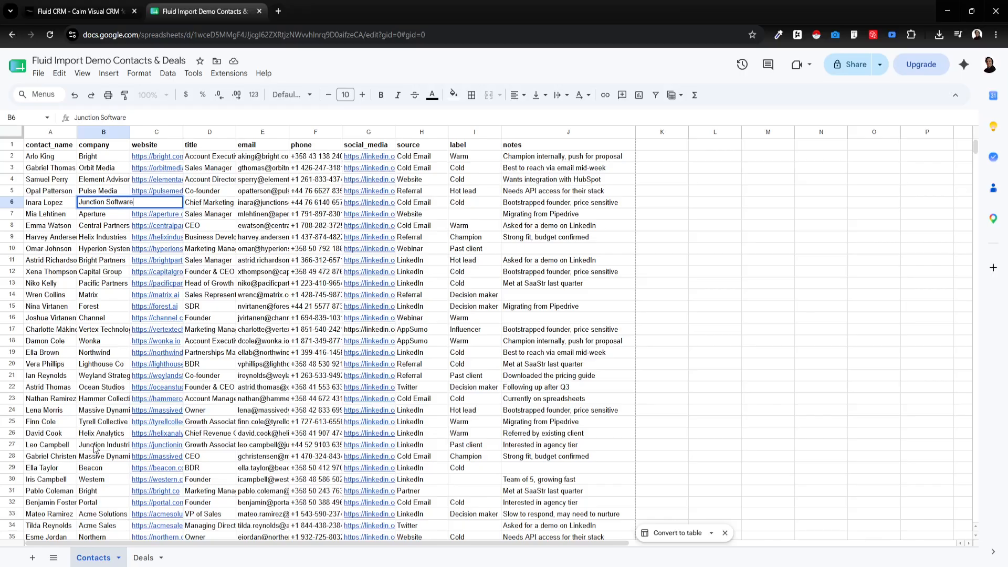
Step: Switch to the Google Sheets demo file and examine the Contacts and Deals sheets, including the value, stage, date and notes columns
{"action": "left_click", "coordinate": [101, 444]}
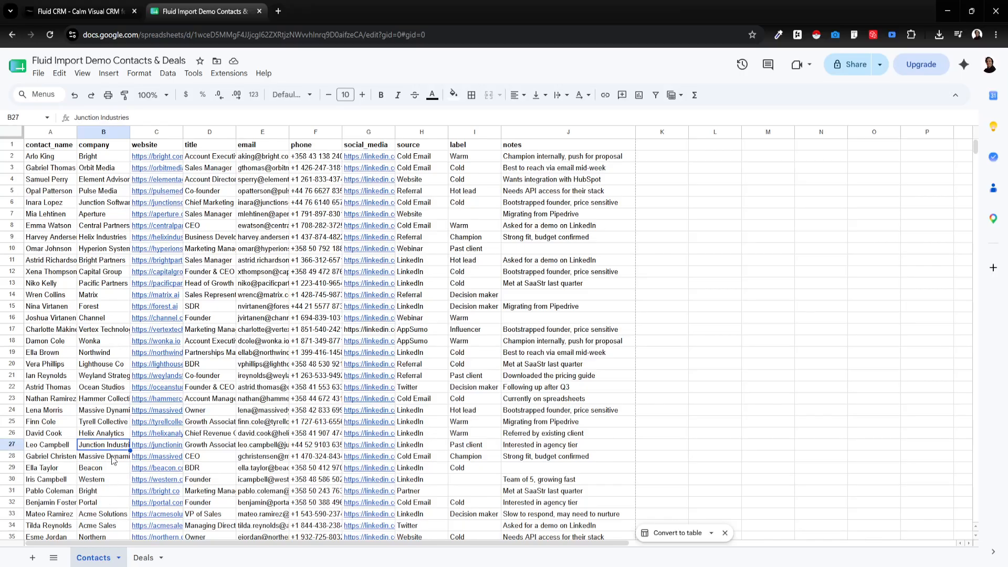
{"action": "left_click", "coordinate": [64, 179]}
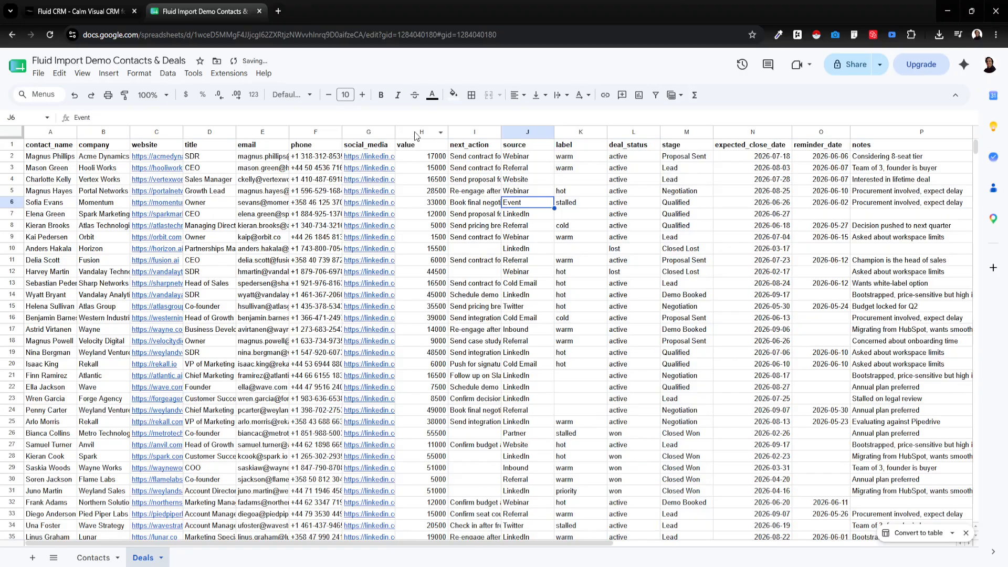
{"action": "left_click_drag", "start_coordinate": [417, 132], "coordinate": [676, 130]}
{"action": "left_click", "coordinate": [688, 182]}
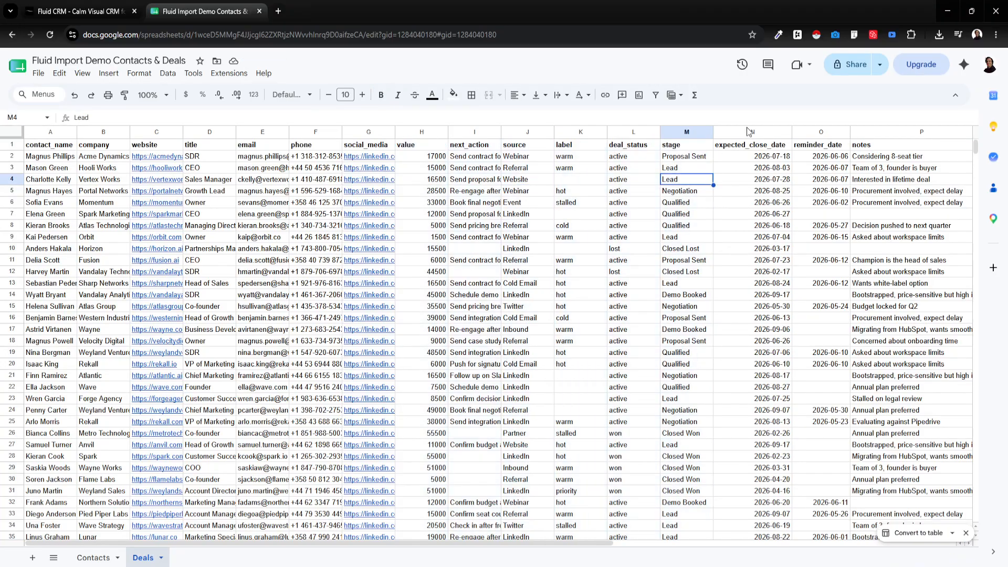
{"action": "left_click_drag", "start_coordinate": [750, 131], "coordinate": [872, 130]}
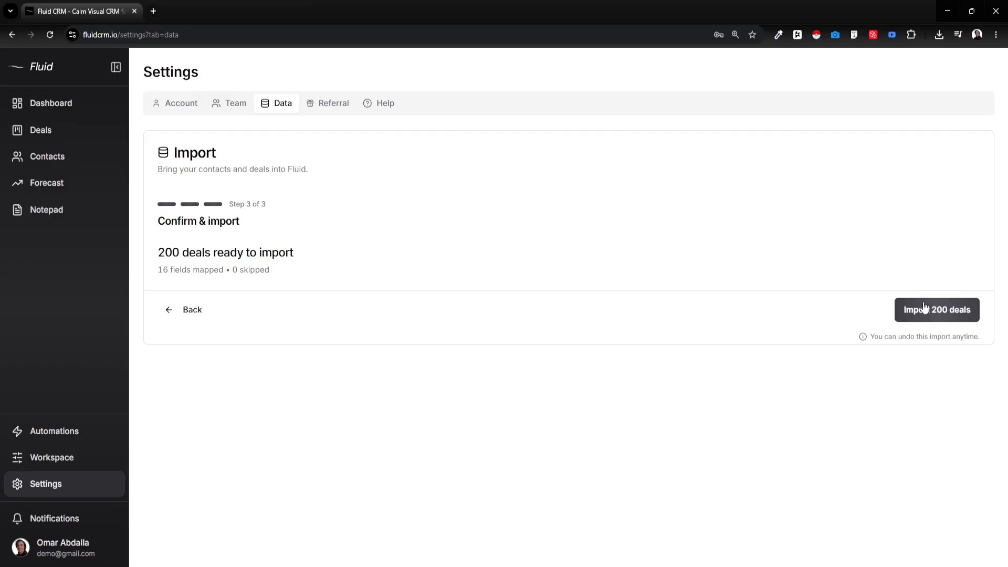
Step: Import the mapped deals and check the people and companies listed under Contacts
{"action": "left_click", "coordinate": [924, 318]}
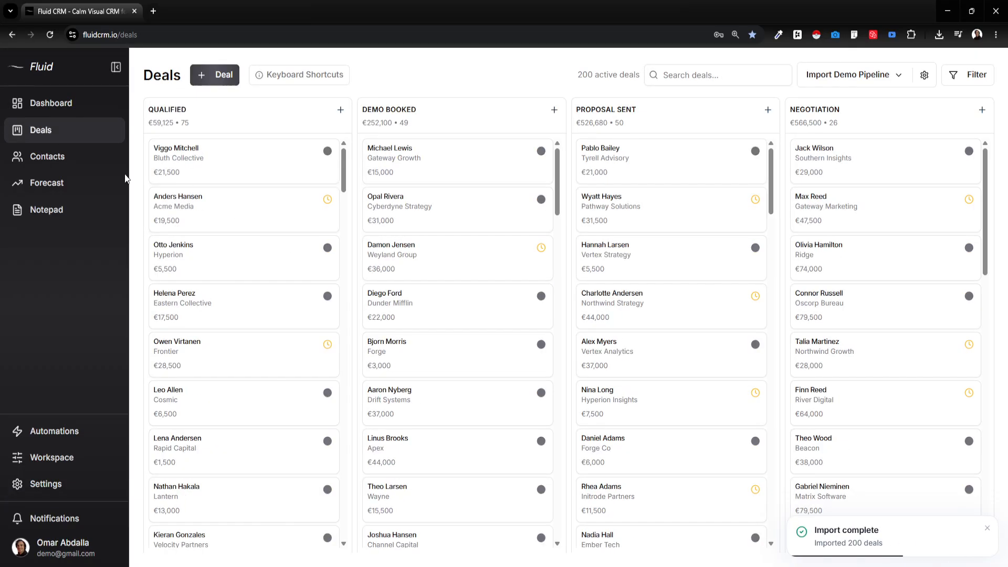
{"action": "left_click", "coordinate": [75, 162]}
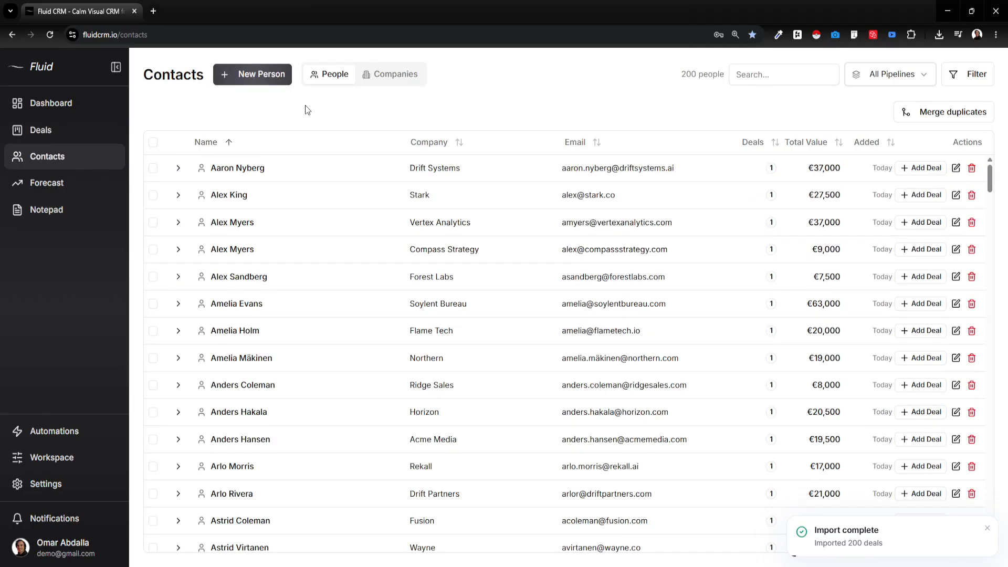
{"action": "left_click", "coordinate": [389, 74]}
{"action": "left_click", "coordinate": [353, 77]}
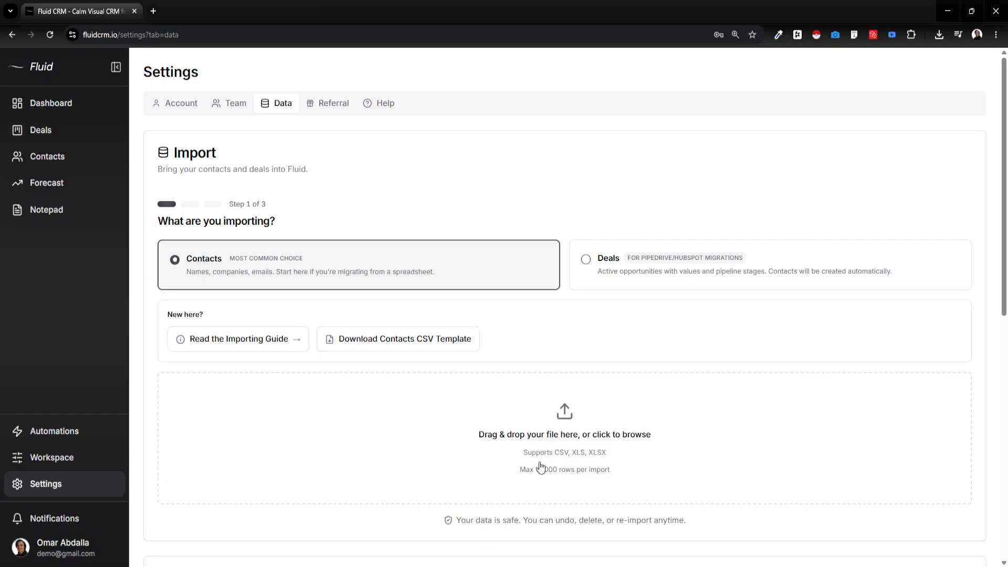
Step: Download the contacts CSV template and load the fluid_demo_contacts.csv file for a contacts import
{"action": "left_click", "coordinate": [438, 351]}
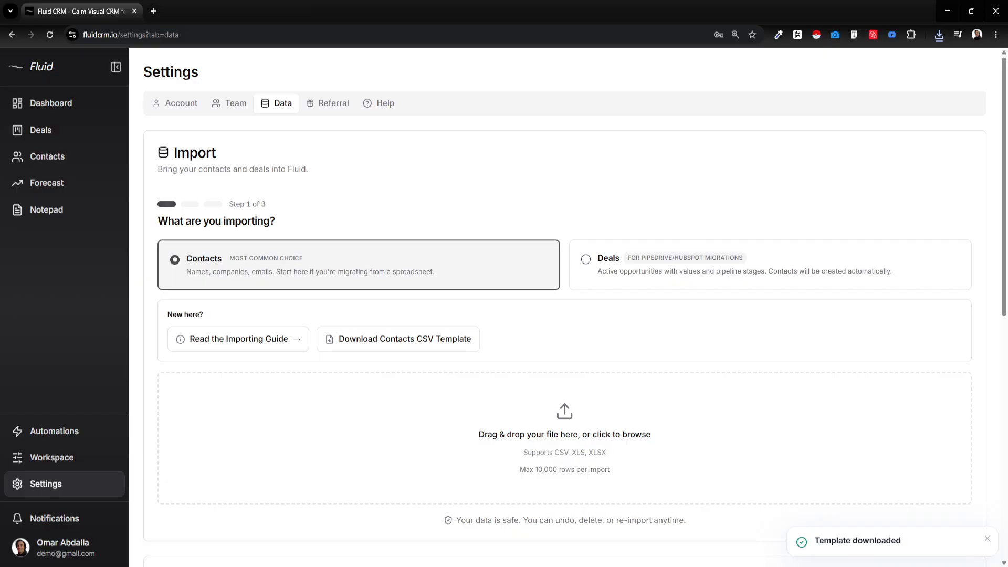
{"action": "left_click_drag", "start_coordinate": [440, 419], "coordinate": [441, 421]}
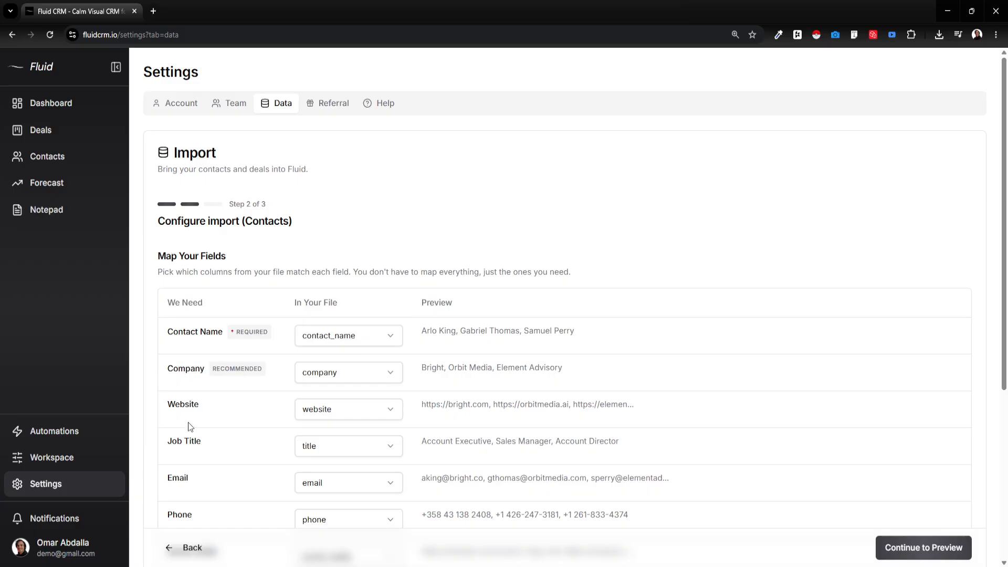
Step: Review the contacts field mapping, including the file columns offered for Contact Name and Company
{"action": "scroll", "coordinate": [184, 457], "scroll_direction": "down", "scroll_amount": 3}
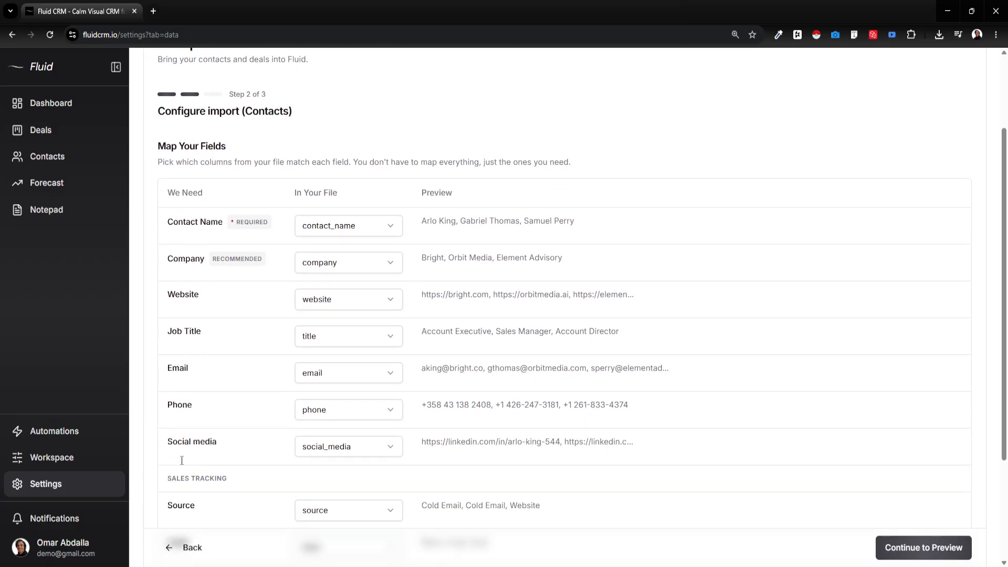
{"action": "scroll", "coordinate": [182, 460], "scroll_direction": "down", "scroll_amount": 1}
{"action": "scroll", "coordinate": [360, 284], "scroll_direction": "up", "scroll_amount": 3}
{"action": "left_click", "coordinate": [365, 279]}
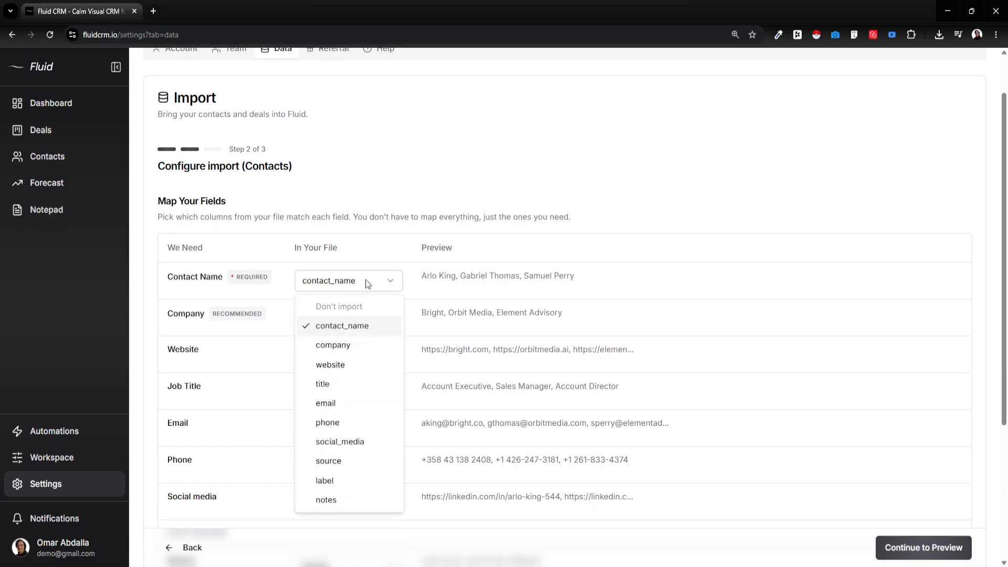
{"action": "left_click", "coordinate": [365, 279]}
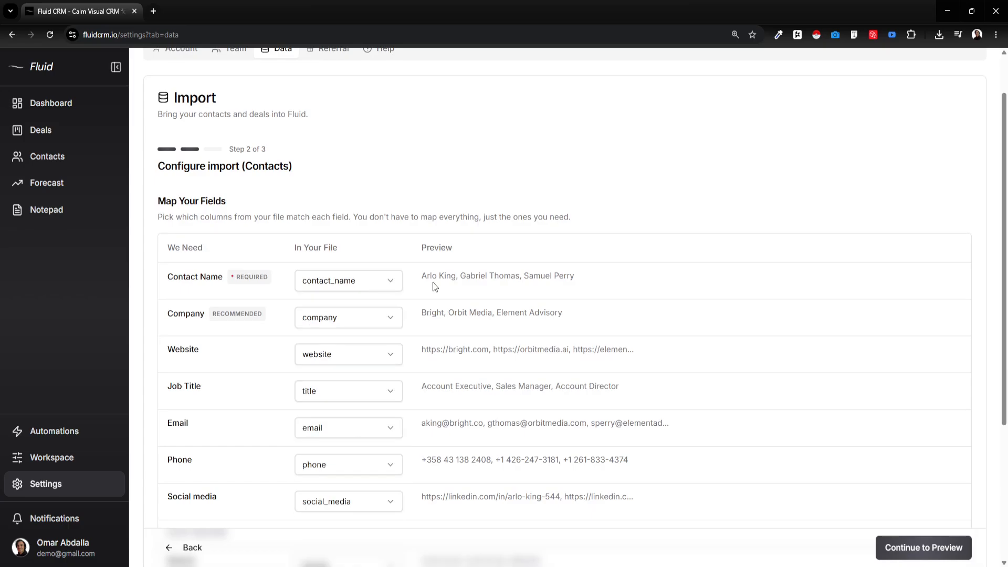
{"action": "left_click", "coordinate": [372, 319]}
{"action": "left_click", "coordinate": [375, 322]}
Step: Set the Source and Label fields to "Don't import" in the contacts field mapping
{"action": "scroll", "coordinate": [372, 329], "scroll_direction": "down", "scroll_amount": 3}
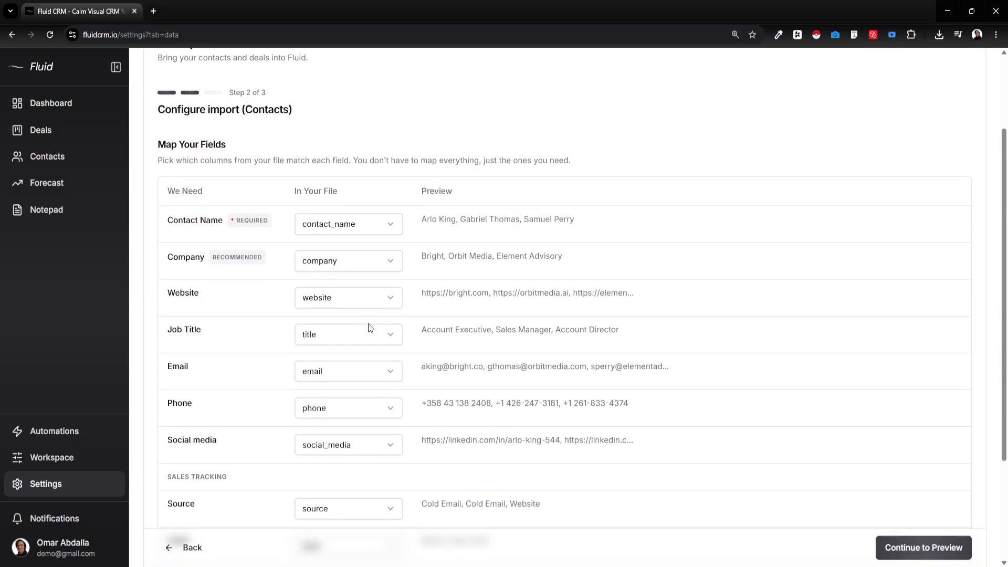
{"action": "left_click", "coordinate": [342, 410]}
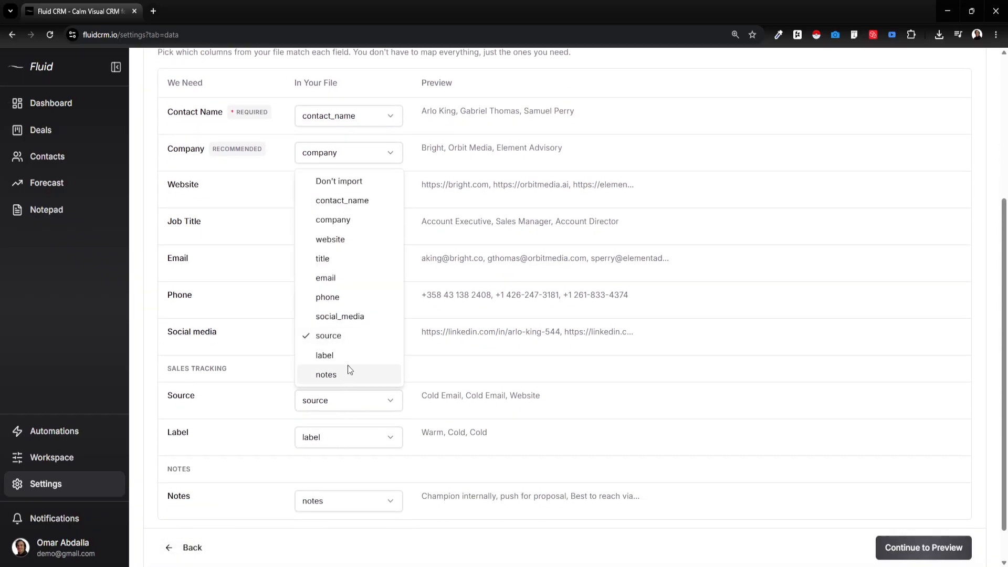
{"action": "left_click", "coordinate": [369, 180]}
{"action": "left_click", "coordinate": [328, 433]}
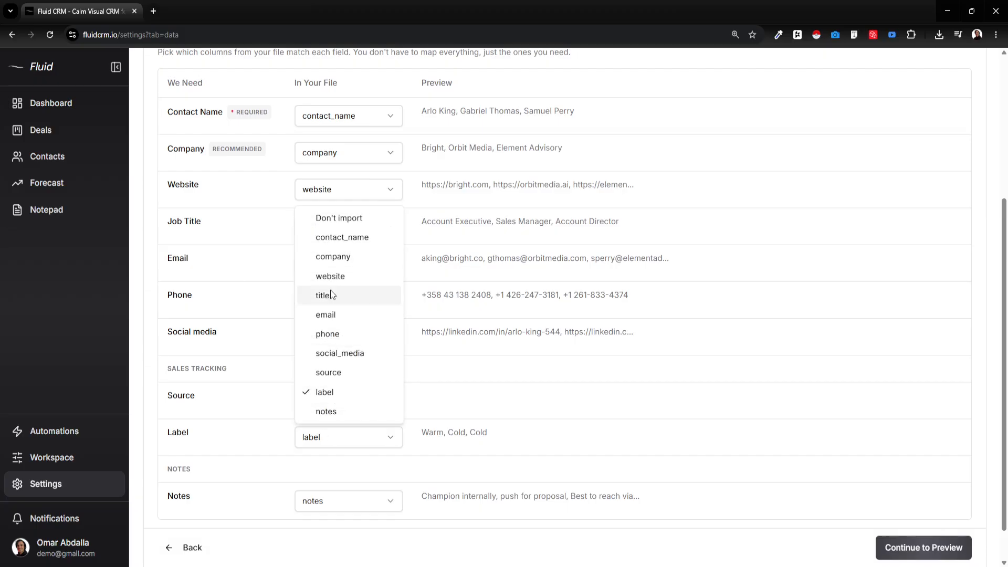
{"action": "left_click", "coordinate": [338, 218]}
{"action": "scroll", "coordinate": [371, 375], "scroll_direction": "up", "scroll_amount": 3}
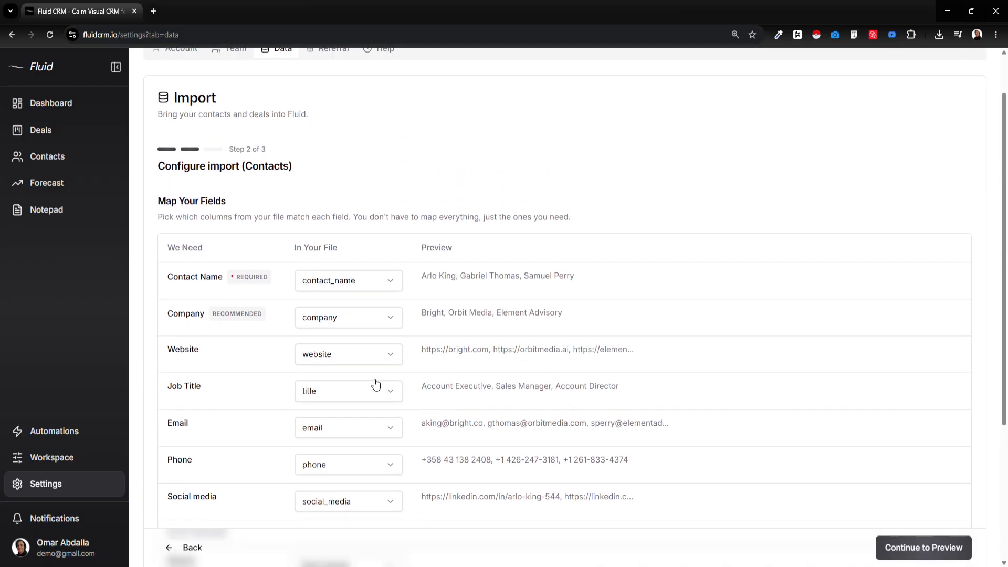
Step: Proceed to the import preview and import the contacts
{"action": "left_click", "coordinate": [901, 546]}
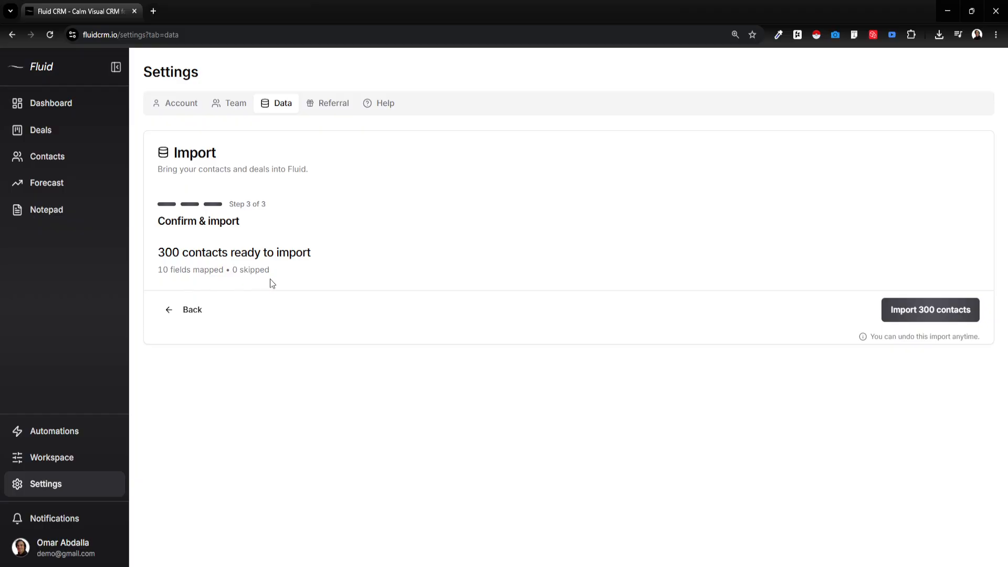
{"action": "left_click", "coordinate": [899, 313]}
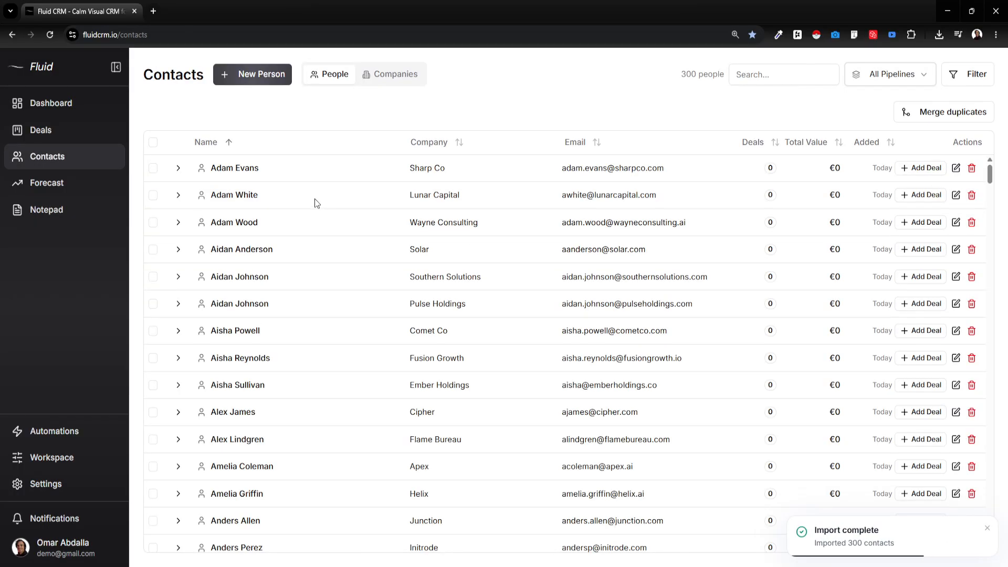
Step: Revert the fluid_demo_contacts.csv import from the recent imports in the data settings
{"action": "left_click", "coordinate": [69, 483]}
{"action": "left_click", "coordinate": [282, 103]}
{"action": "scroll", "coordinate": [788, 273], "scroll_direction": "down", "scroll_amount": 6}
{"action": "left_click", "coordinate": [931, 250]}
{"action": "left_click", "coordinate": [615, 349]}
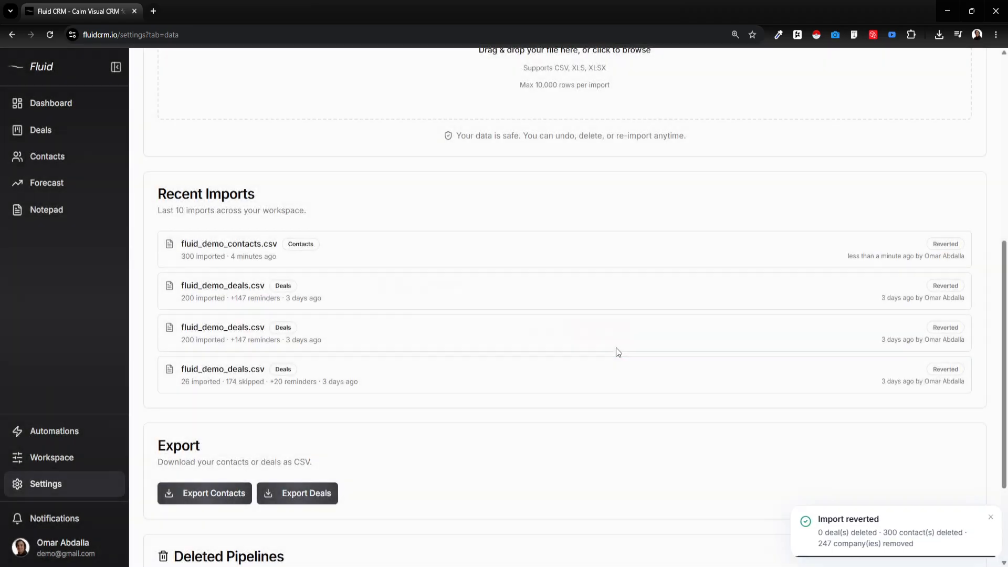
Step: Check the people and companies lists under Contacts after reverting the import
{"action": "left_click", "coordinate": [84, 156]}
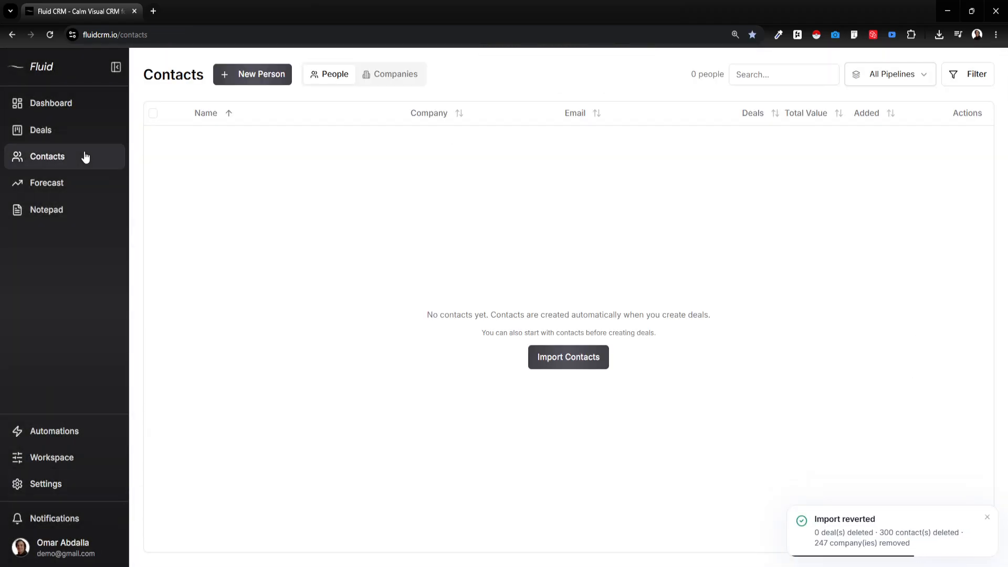
{"action": "left_click", "coordinate": [400, 73]}
{"action": "left_click", "coordinate": [346, 75]}
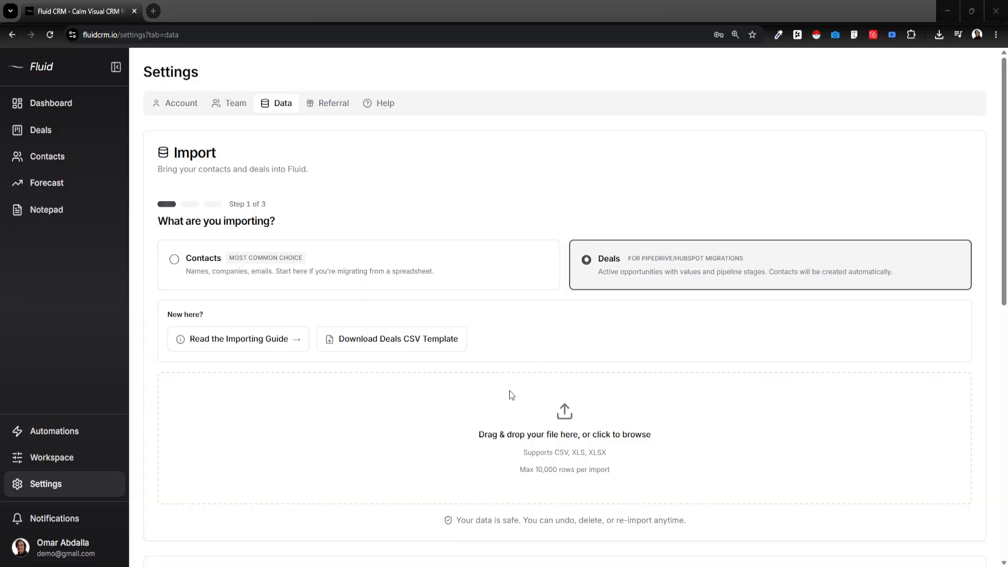
Step: Load the fluid_demo_deals.csv file for a deals import
{"action": "double_click", "coordinate": [405, 235]}
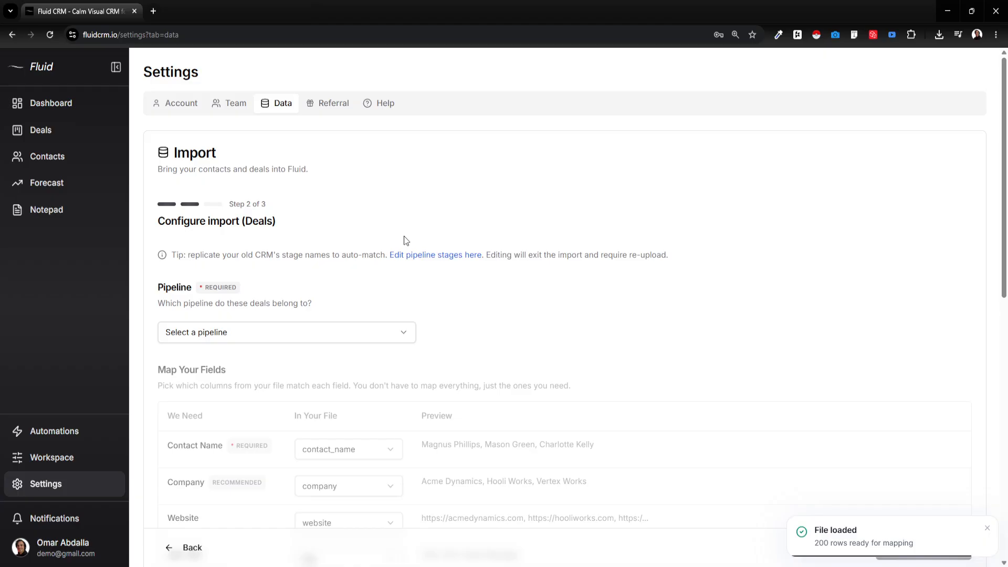
{"action": "left_click", "coordinate": [432, 257]}
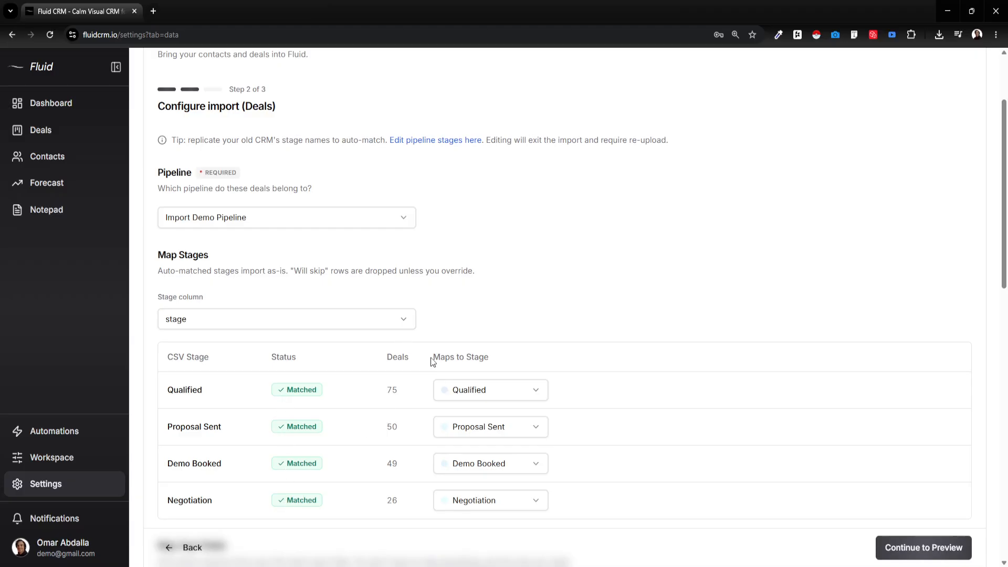
Step: Examine the pipeline stage options for mapping the Qualified, Proposal Sent and Demo Booked stages
{"action": "left_click", "coordinate": [464, 394]}
{"action": "left_click", "coordinate": [465, 394]}
{"action": "left_click", "coordinate": [476, 428]}
{"action": "left_click", "coordinate": [475, 427]}
{"action": "left_click", "coordinate": [473, 462]}
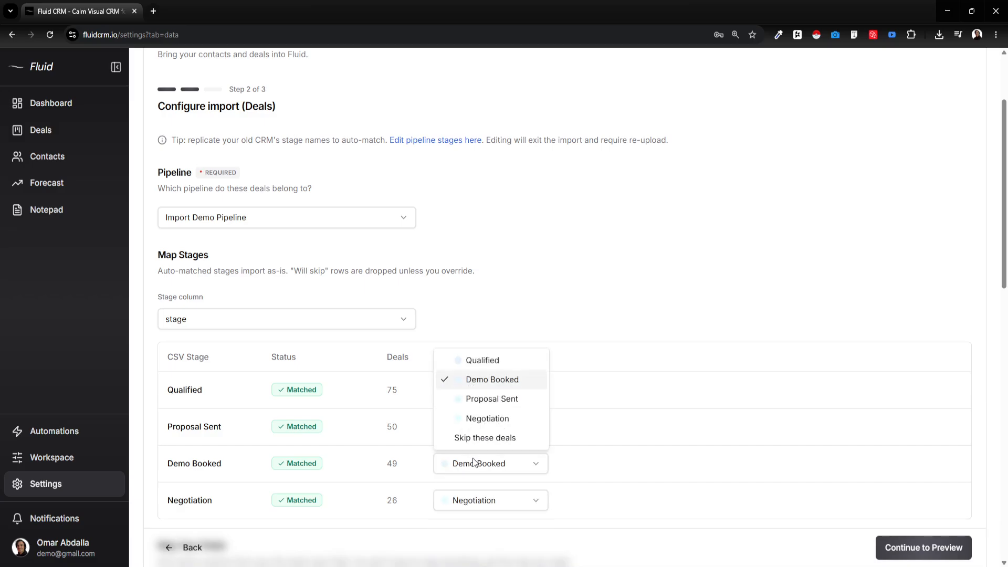
Step: Review the stage settings of the Import Demo Pipeline in its editor and save them without edits
{"action": "left_click", "coordinate": [75, 138]}
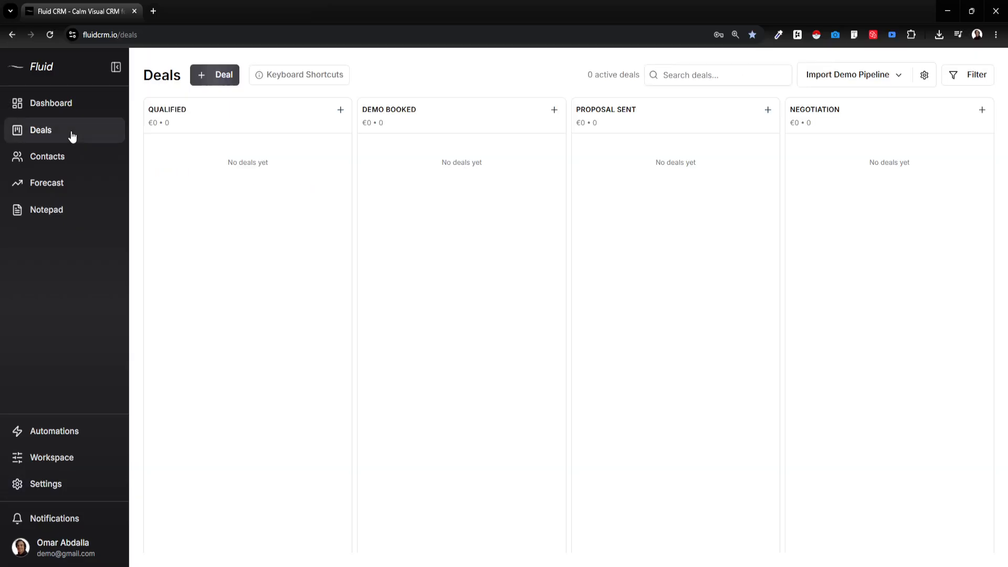
{"action": "left_click", "coordinate": [923, 77]}
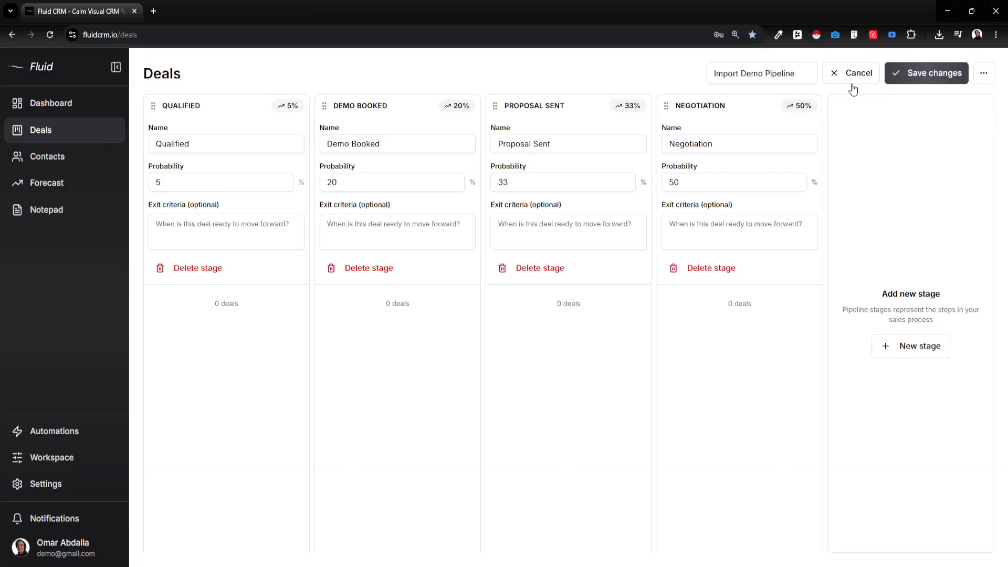
{"action": "left_click", "coordinate": [906, 78]}
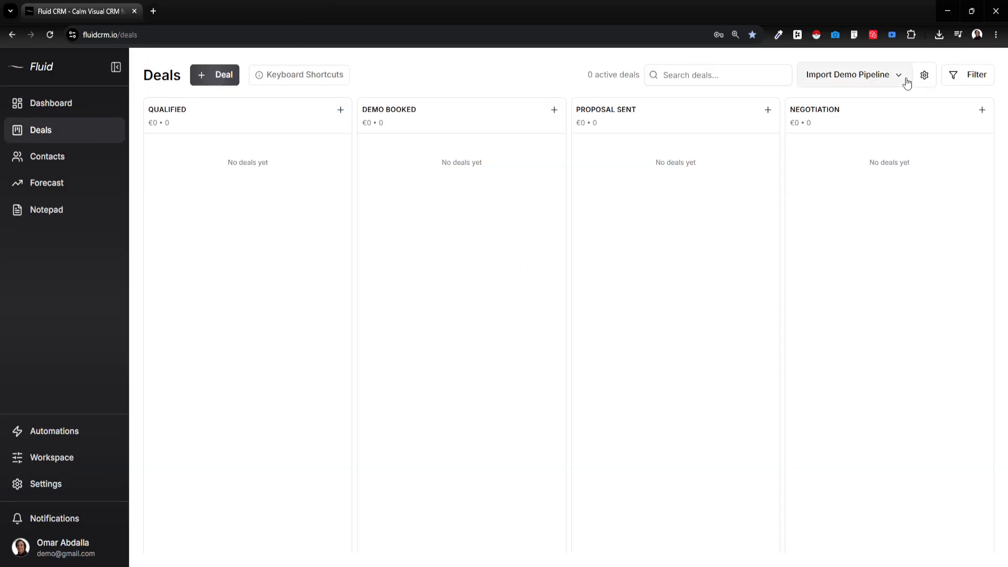
Step: Return to the data import settings, choose Deals as the import type and download the deals CSV template
{"action": "left_click", "coordinate": [76, 483]}
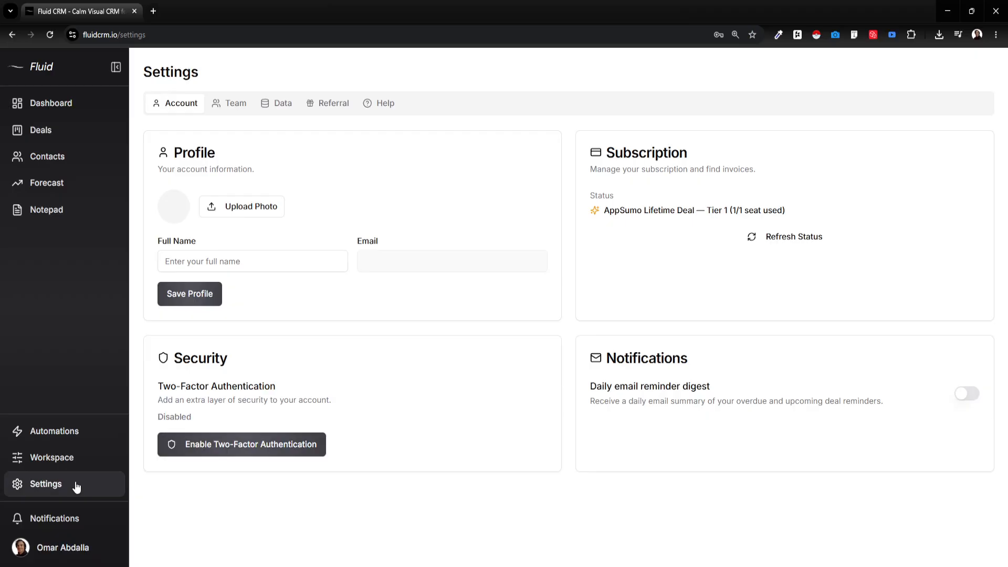
{"action": "left_click", "coordinate": [277, 104]}
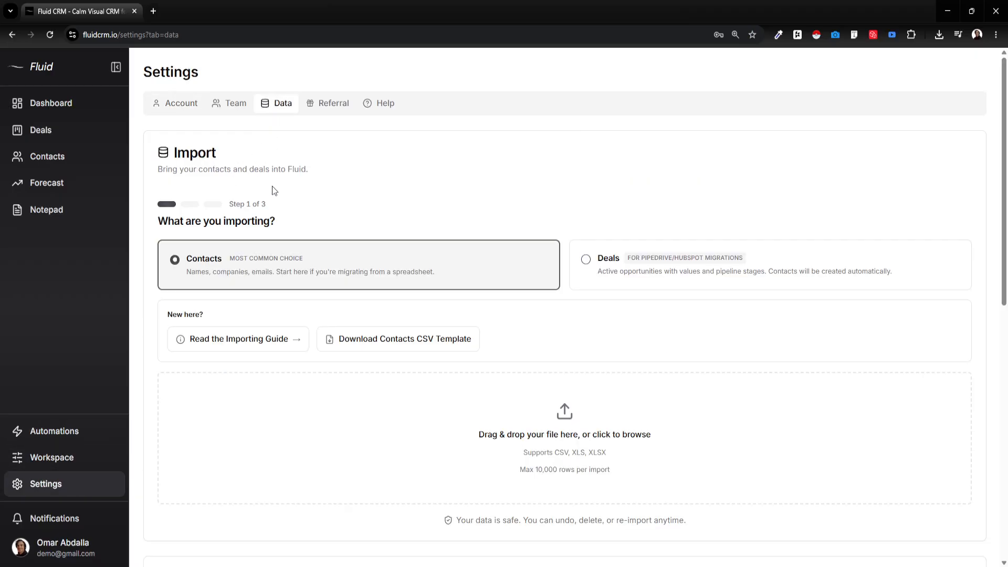
{"action": "left_click", "coordinate": [647, 266]}
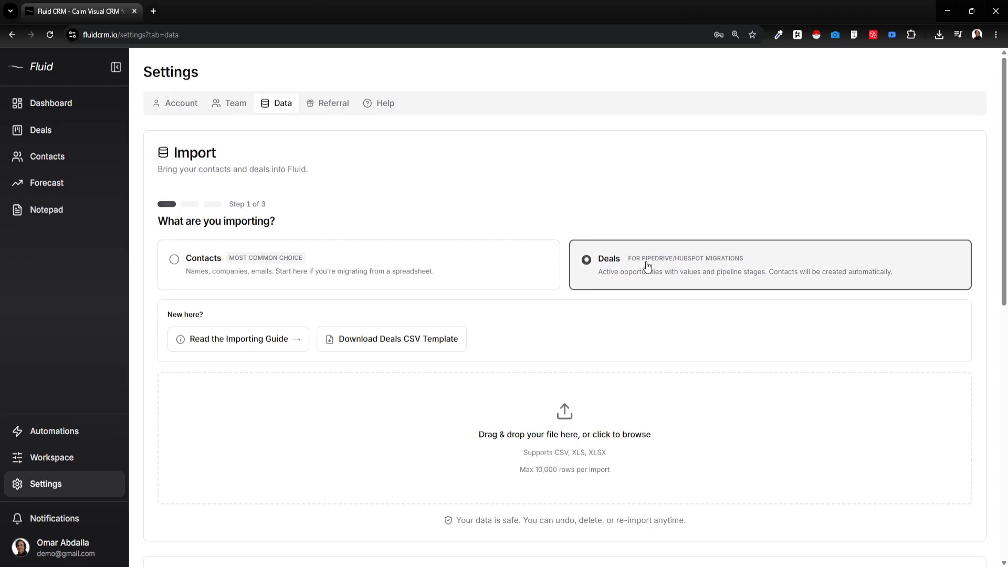
{"action": "left_click", "coordinate": [411, 347]}
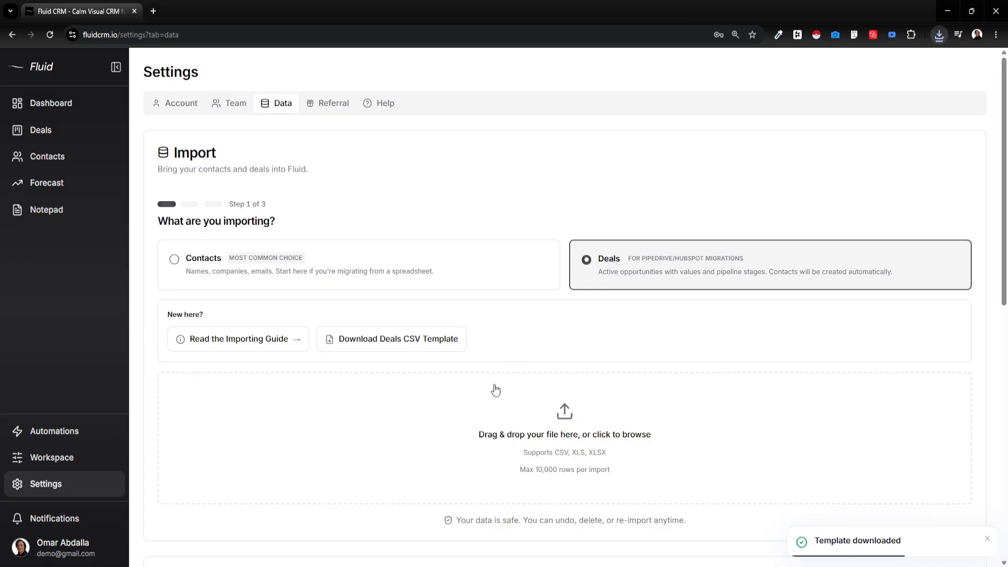
Step: Load the deals CSV file again and choose Import Demo Pipeline as the pipeline for the imported deals
{"action": "left_click", "coordinate": [485, 406]}
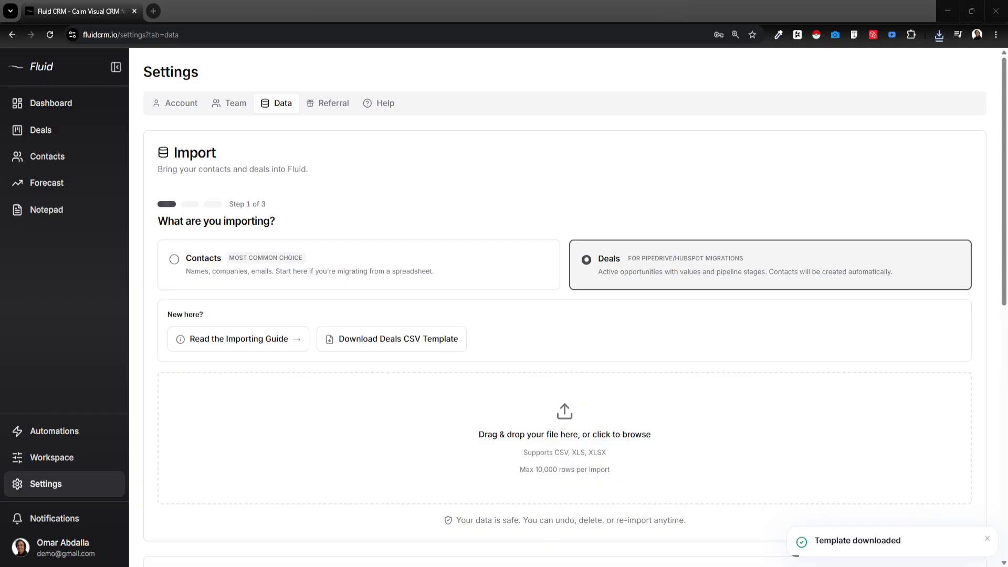
{"action": "double_click", "coordinate": [370, 255]}
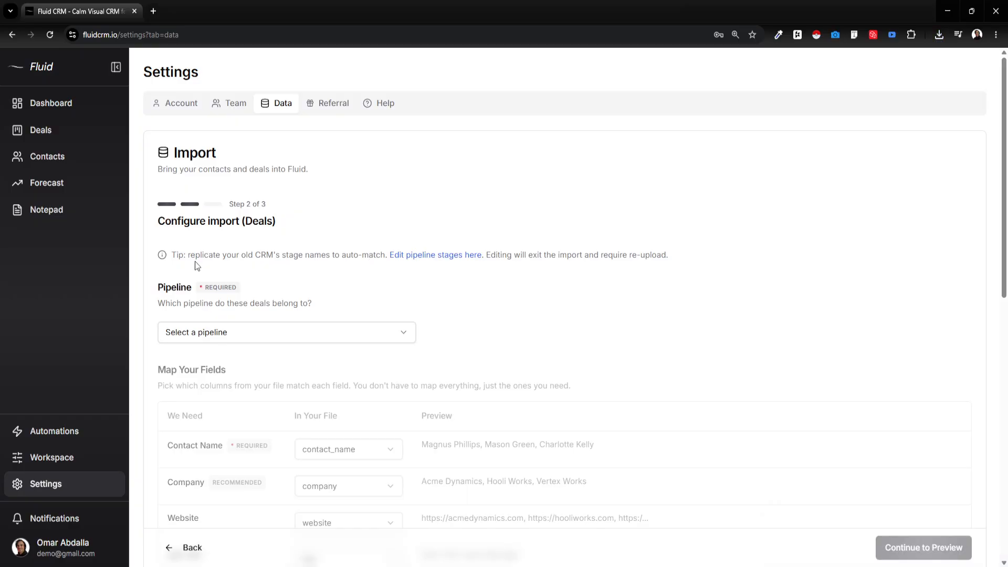
{"action": "left_click", "coordinate": [381, 337]}
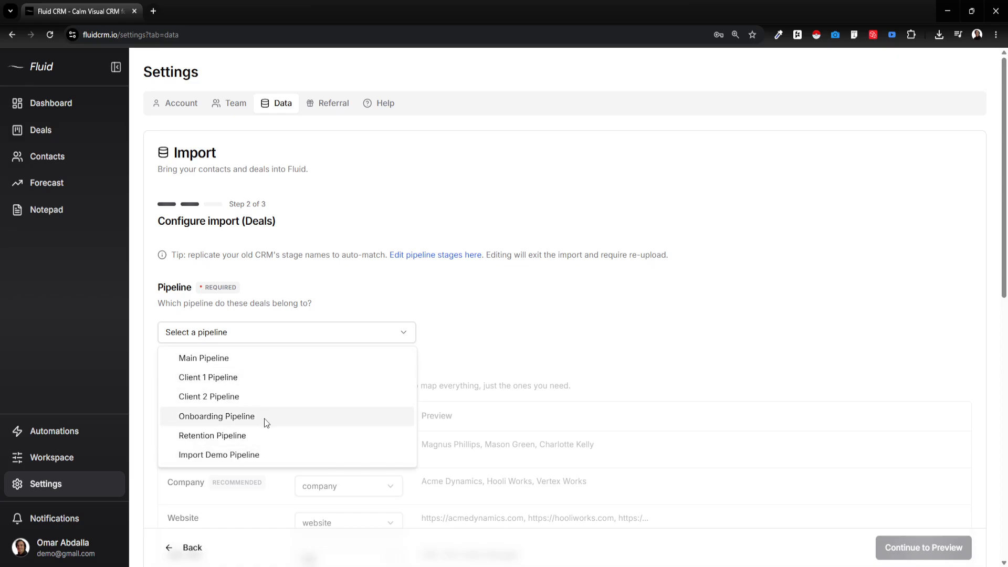
{"action": "left_click", "coordinate": [313, 453]}
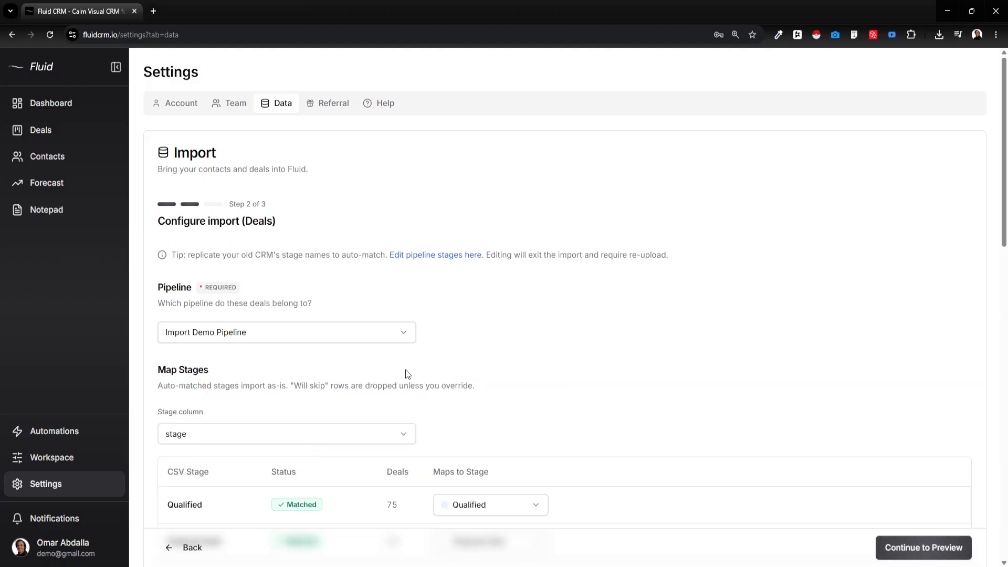
Step: Map the CSV stage Qualified to Skip these deals, Proposal Sent to Negotiation, and Negotiation to Qualified
{"action": "scroll", "coordinate": [439, 348], "scroll_direction": "down", "scroll_amount": 3}
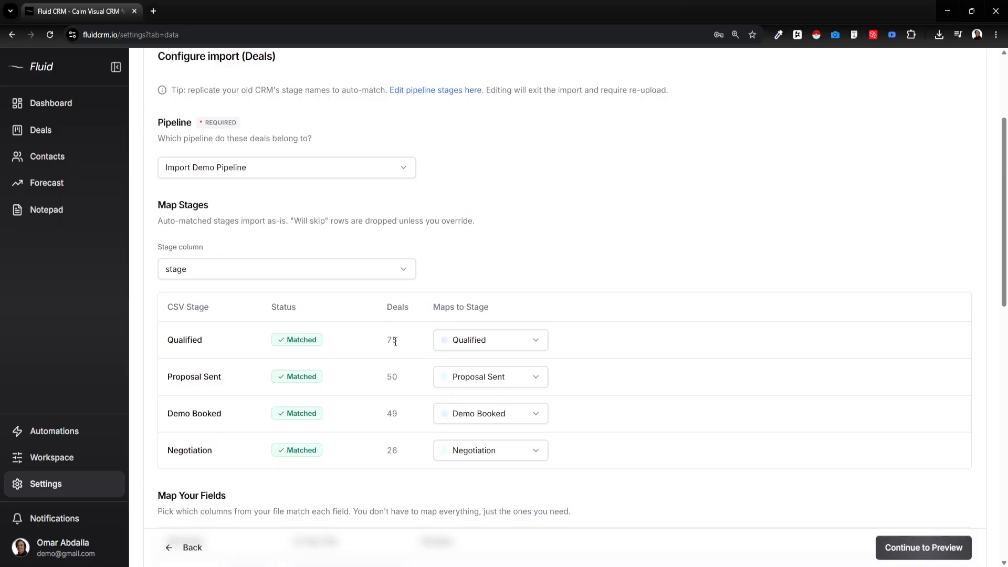
{"action": "left_click", "coordinate": [471, 344]}
{"action": "left_click", "coordinate": [471, 344]}
{"action": "scroll", "coordinate": [367, 378], "scroll_direction": "up", "scroll_amount": 3}
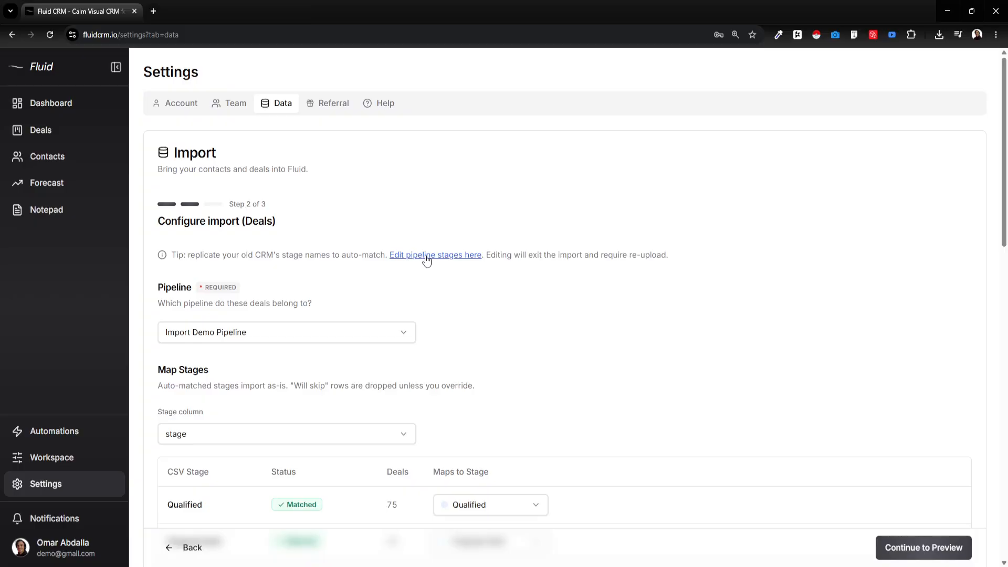
{"action": "scroll", "coordinate": [443, 262], "scroll_direction": "down", "scroll_amount": 4}
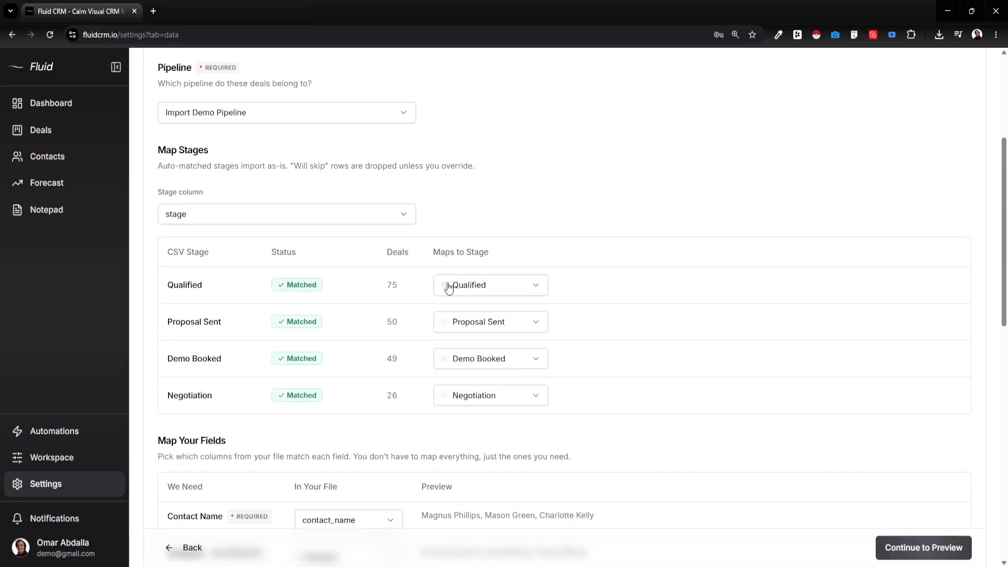
{"action": "left_click", "coordinate": [450, 285]}
{"action": "left_click", "coordinate": [478, 391]}
{"action": "left_click", "coordinate": [477, 324]}
{"action": "left_click", "coordinate": [477, 406]}
{"action": "left_click", "coordinate": [478, 405]}
{"action": "left_click", "coordinate": [475, 420]}
{"action": "left_click", "coordinate": [479, 403]}
Step: Map the CSV stages Qualified to Qualified, Proposal Sent to Demo Booked, Demo Booked to Proposal Sent, and Negotiation to Negotiation
{"action": "left_click", "coordinate": [483, 291]}
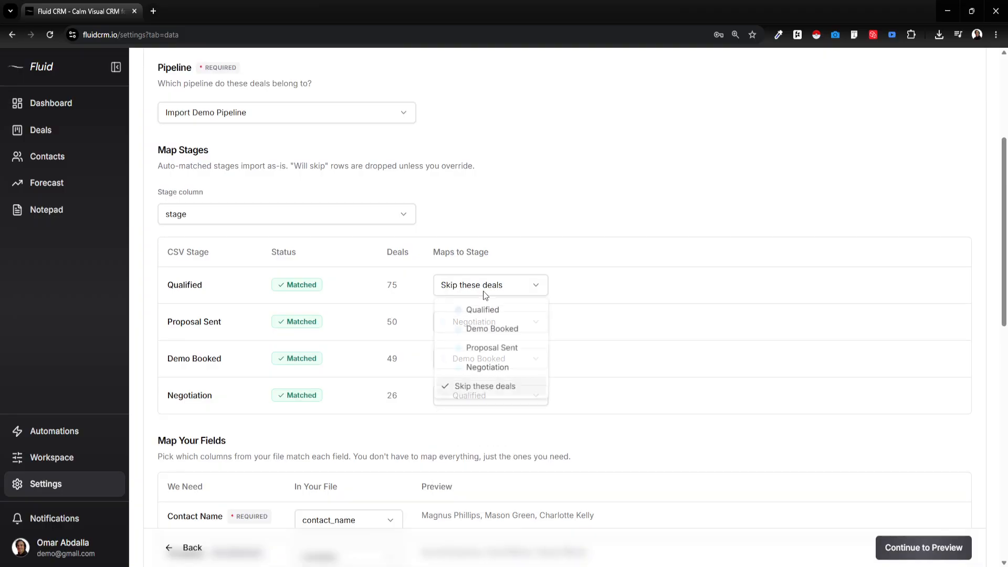
{"action": "left_click", "coordinate": [483, 307]}
{"action": "left_click", "coordinate": [483, 324]}
{"action": "left_click", "coordinate": [484, 366]}
{"action": "left_click", "coordinate": [484, 361]}
{"action": "left_click", "coordinate": [486, 421]}
{"action": "left_click", "coordinate": [484, 399]}
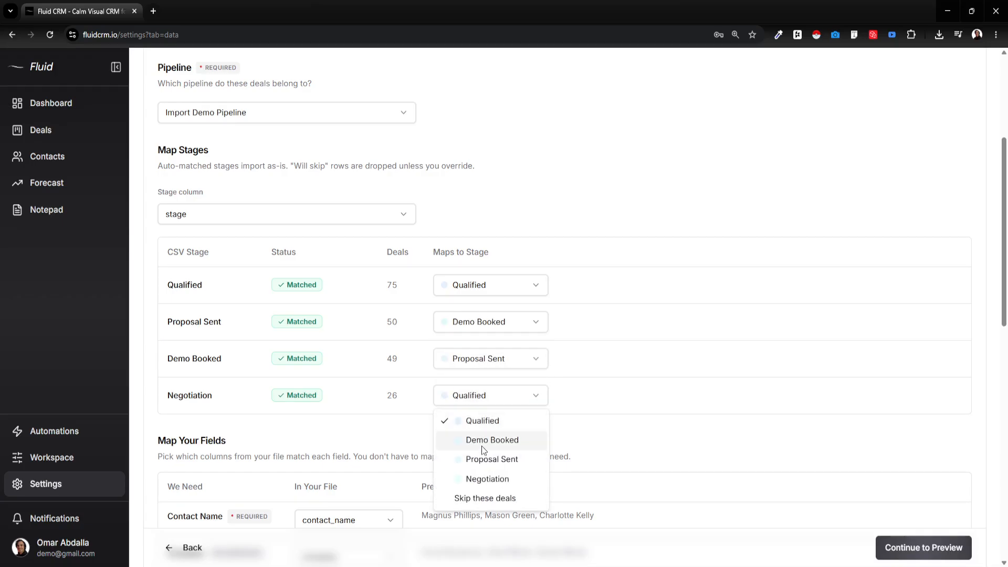
{"action": "left_click", "coordinate": [476, 476]}
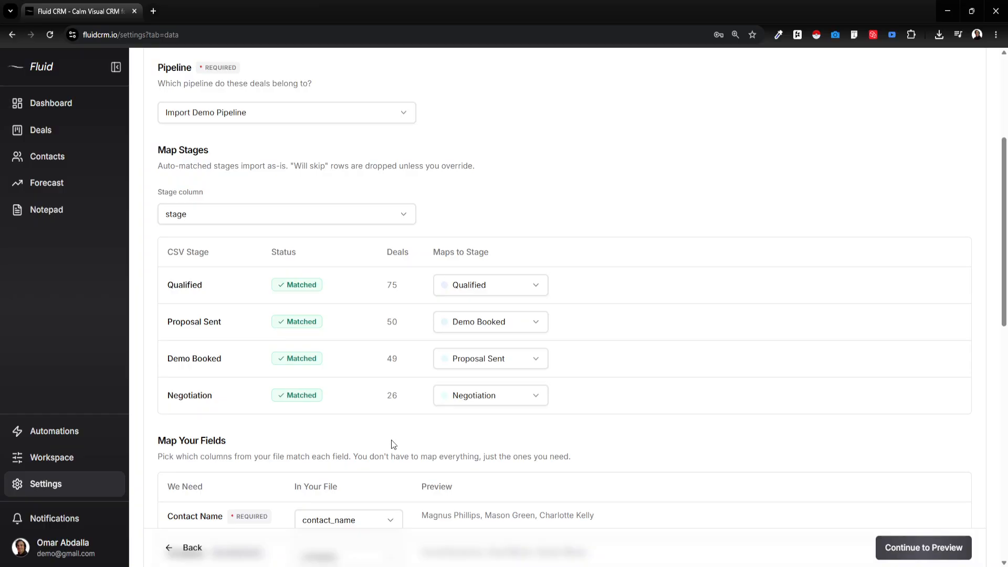
Step: Review the field mappings from Contact Name to Notes, continue to the preview and import the deals
{"action": "scroll", "coordinate": [393, 442], "scroll_direction": "down", "scroll_amount": 7}
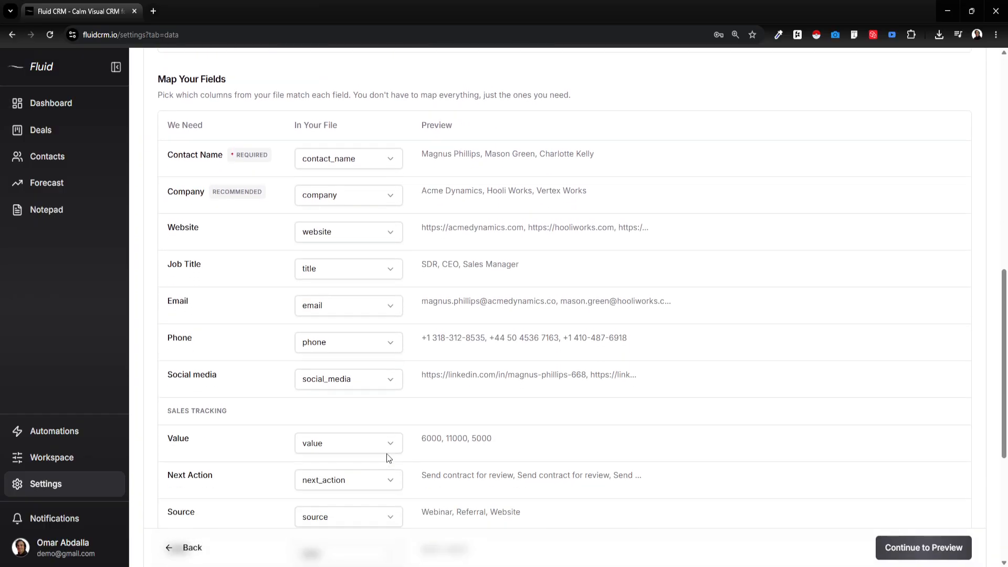
{"action": "scroll", "coordinate": [388, 457], "scroll_direction": "down", "scroll_amount": 1}
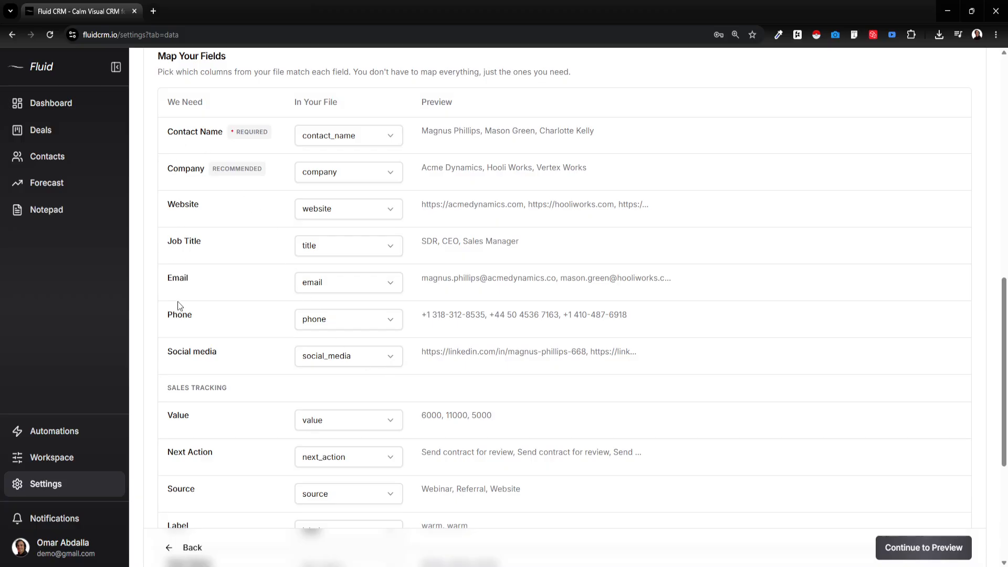
{"action": "scroll", "coordinate": [194, 364], "scroll_direction": "down", "scroll_amount": 1}
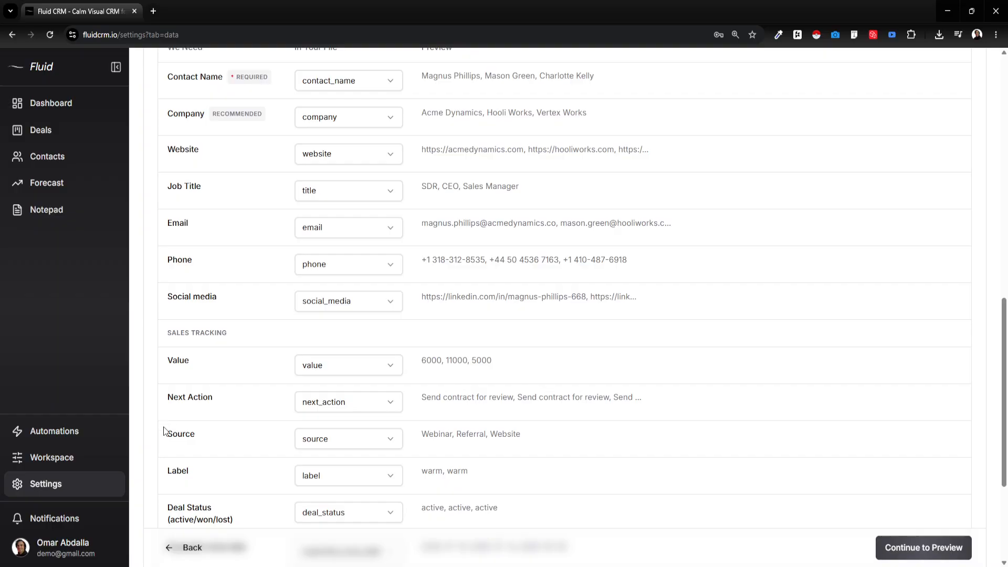
{"action": "scroll", "coordinate": [163, 426], "scroll_direction": "down", "scroll_amount": 3}
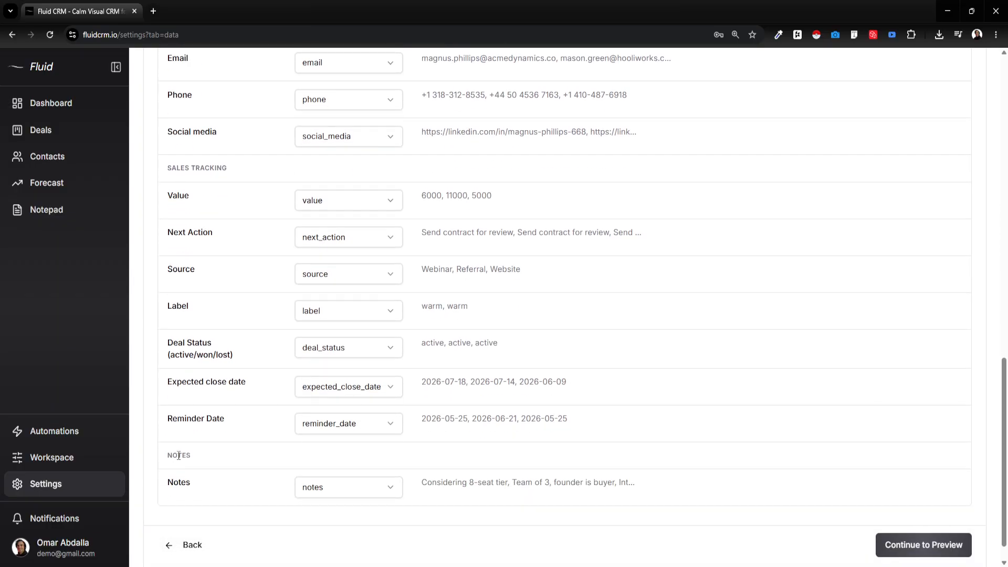
{"action": "scroll", "coordinate": [280, 432], "scroll_direction": "up", "scroll_amount": 5}
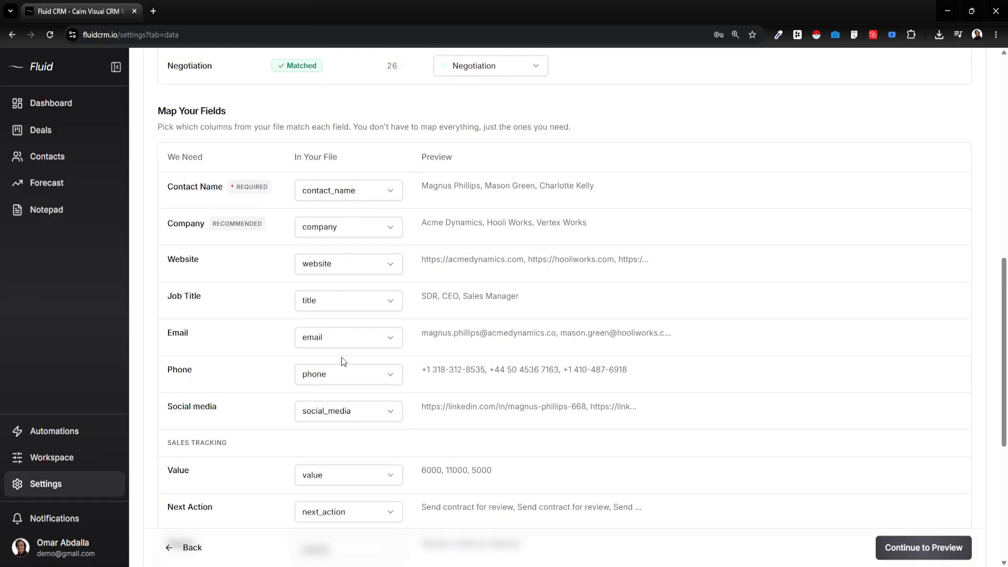
{"action": "scroll", "coordinate": [341, 357], "scroll_direction": "down", "scroll_amount": 6}
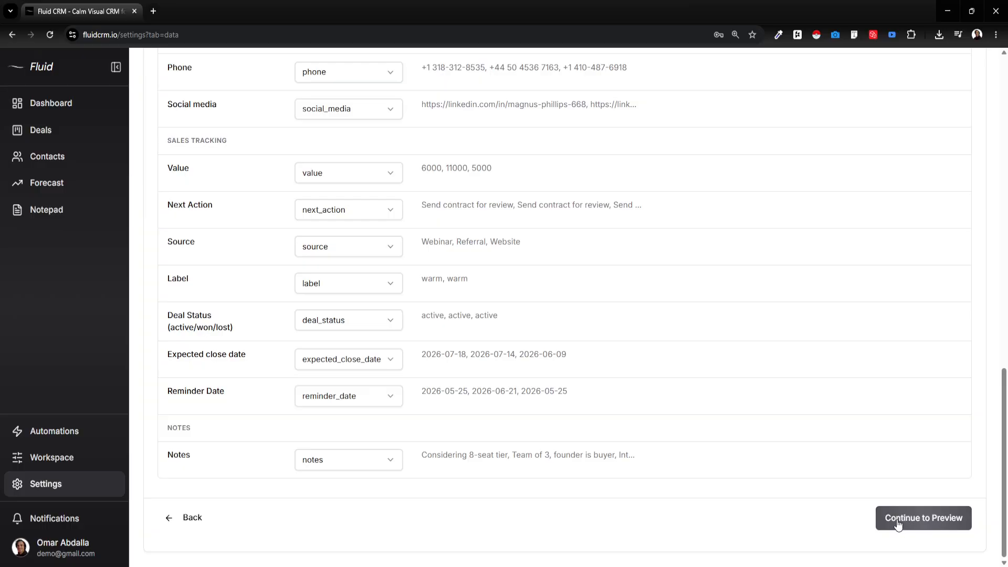
{"action": "left_click", "coordinate": [900, 520]}
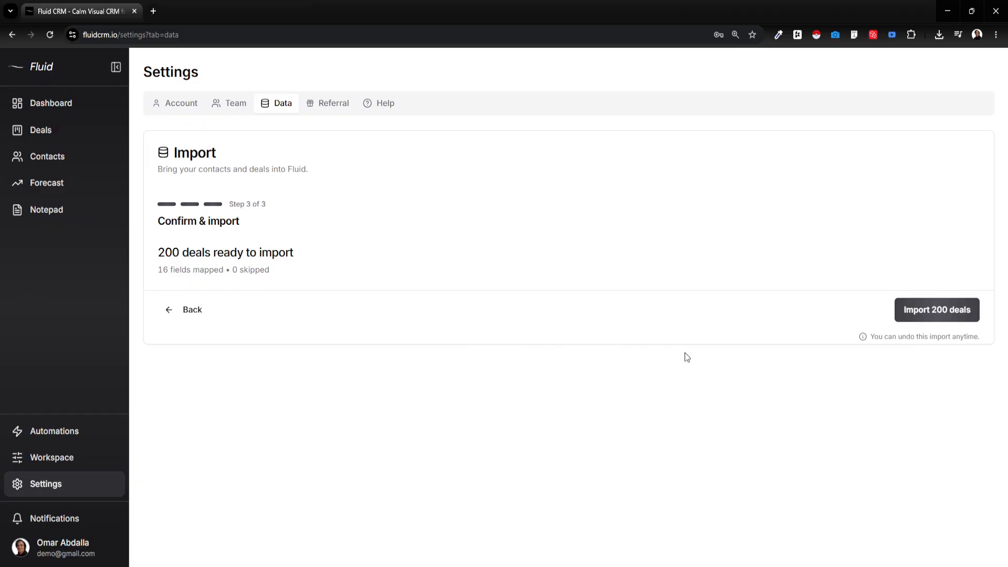
{"action": "left_click", "coordinate": [913, 315]}
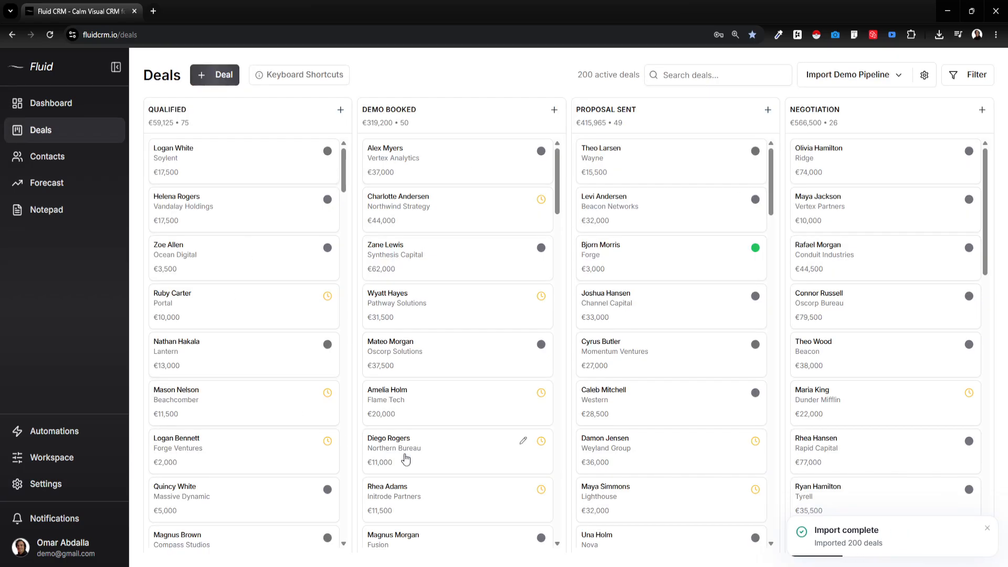
Step: Examine the imported people and companies in Contacts and expand the first person's entry
{"action": "left_click", "coordinate": [105, 163]}
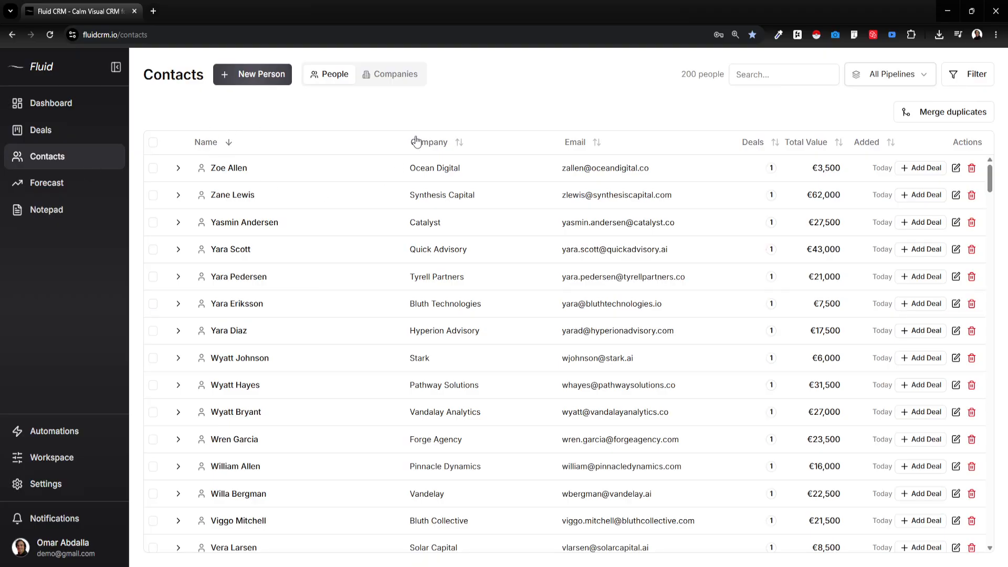
{"action": "left_click", "coordinate": [408, 88]}
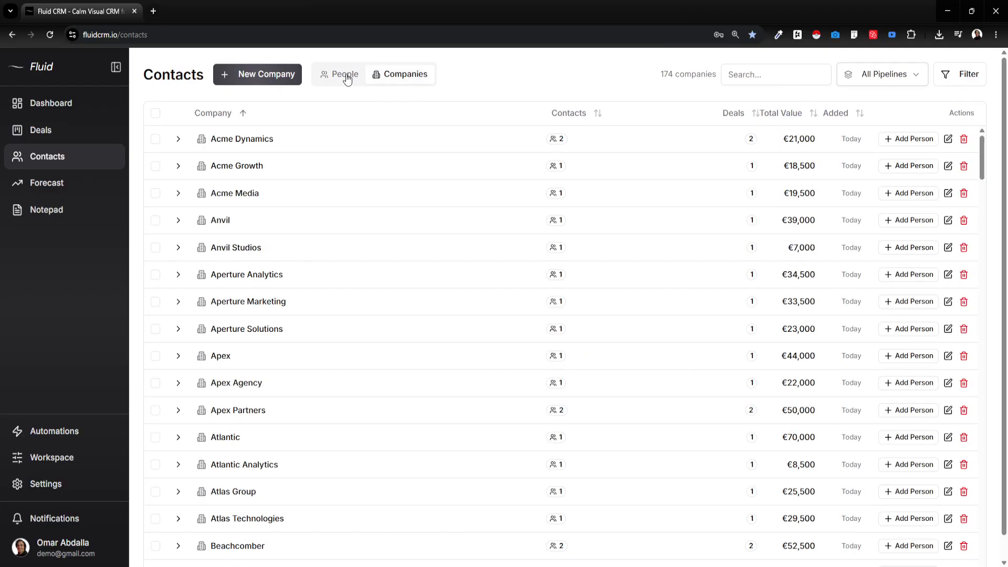
{"action": "left_click", "coordinate": [345, 77]}
{"action": "left_click", "coordinate": [179, 168]}
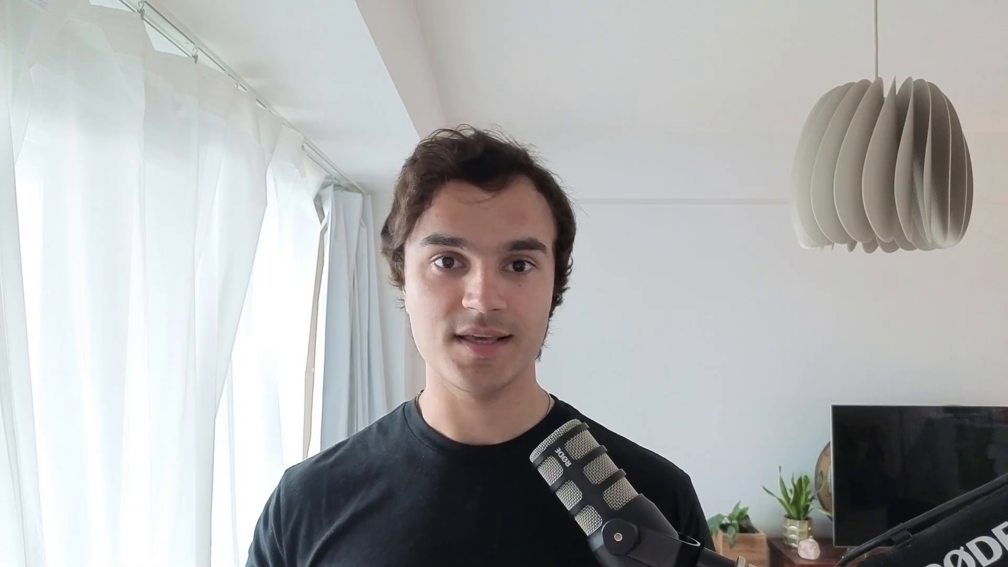